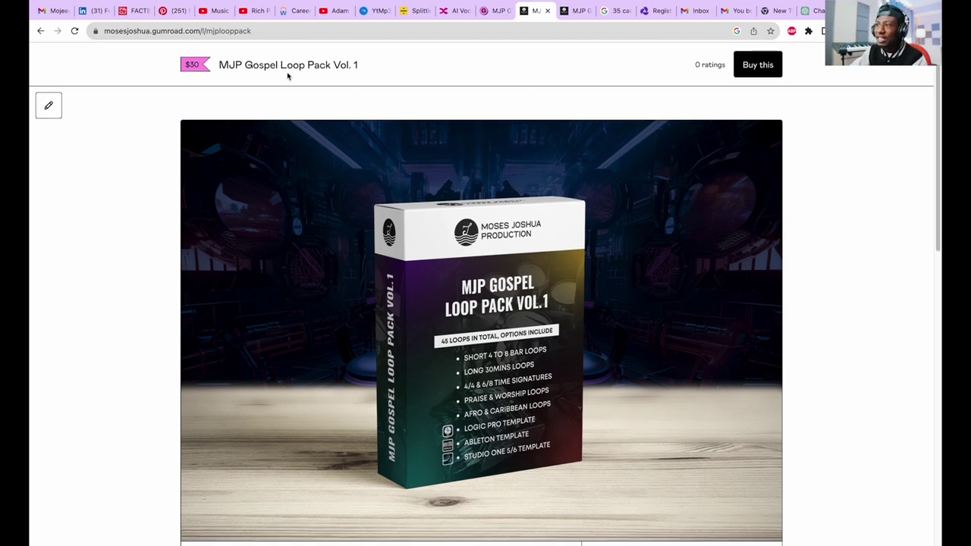
scroll(373, 139, "down", 6)
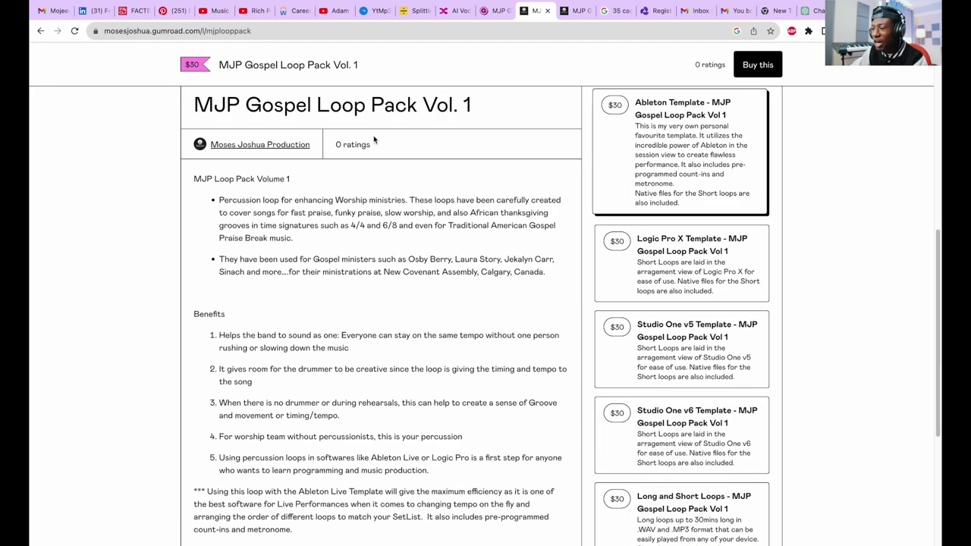
scroll(381, 140, "up", 4)
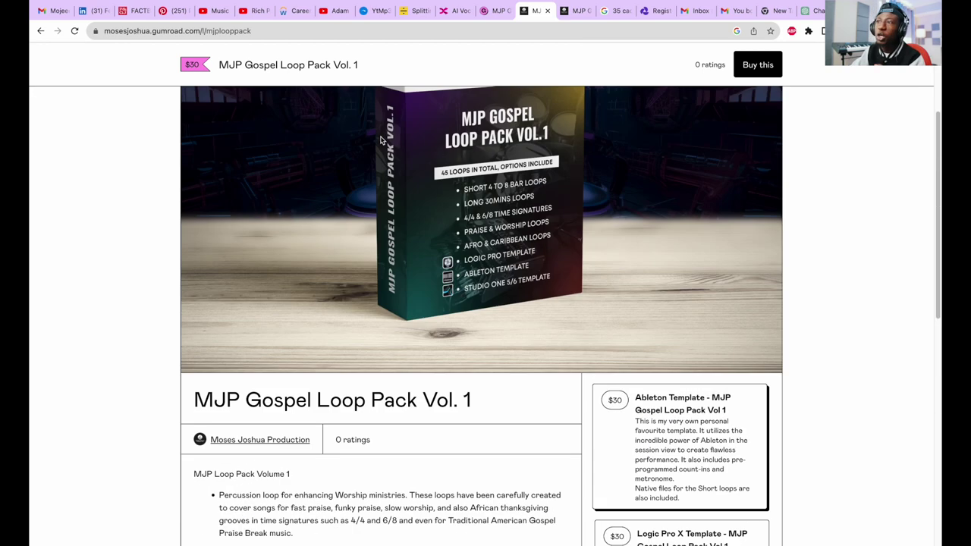
scroll(381, 140, "down", 1)
scroll(637, 161, "down", 1)
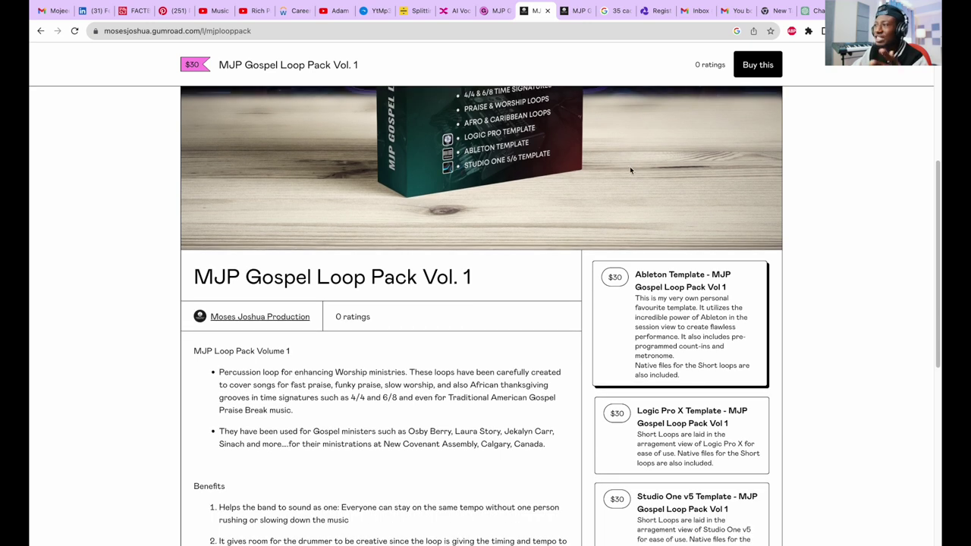
scroll(624, 334, "down", 1)
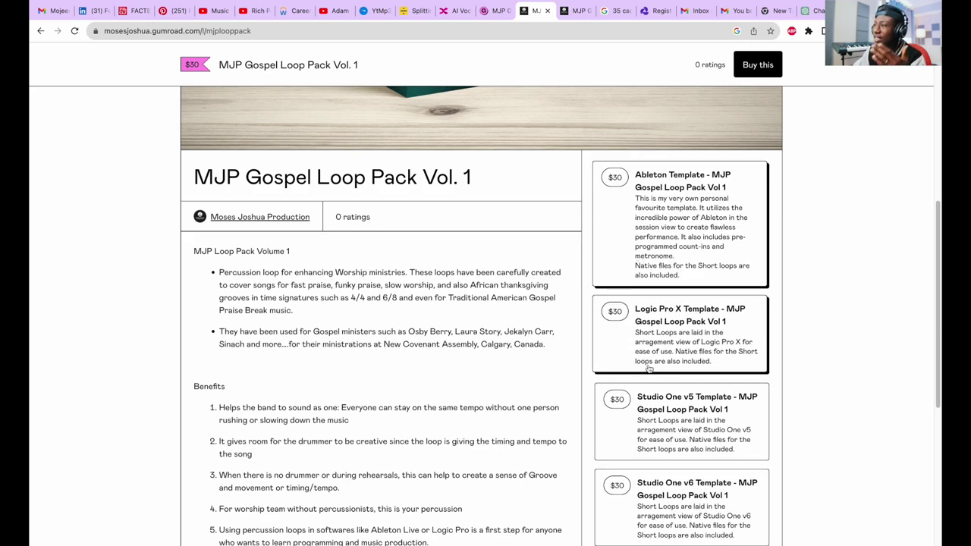
scroll(651, 362, "down", 2)
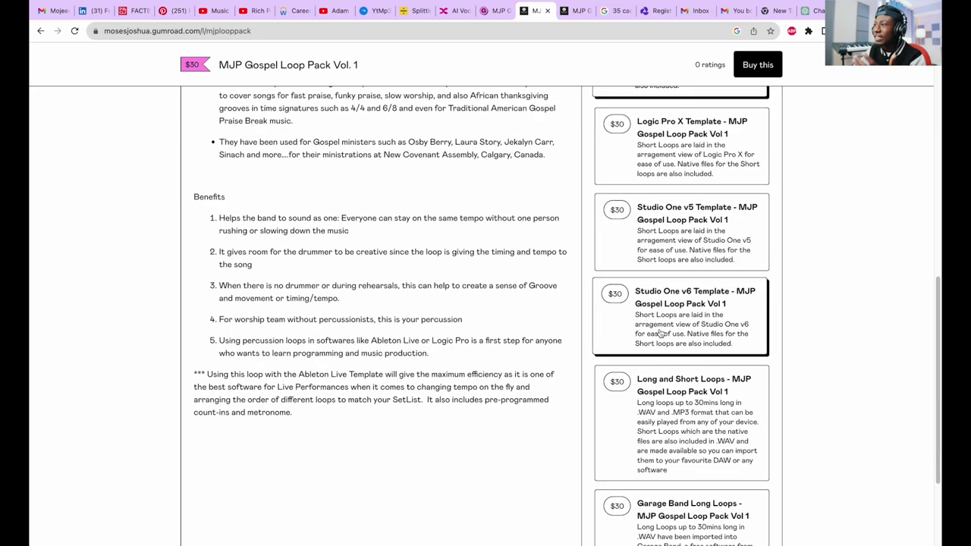
scroll(658, 335, "down", 1)
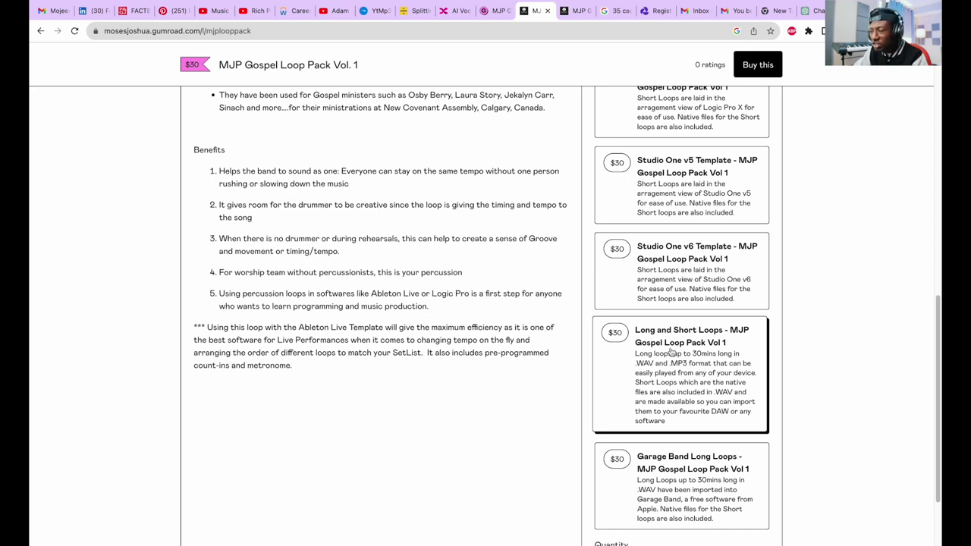
scroll(671, 351, "down", 1)
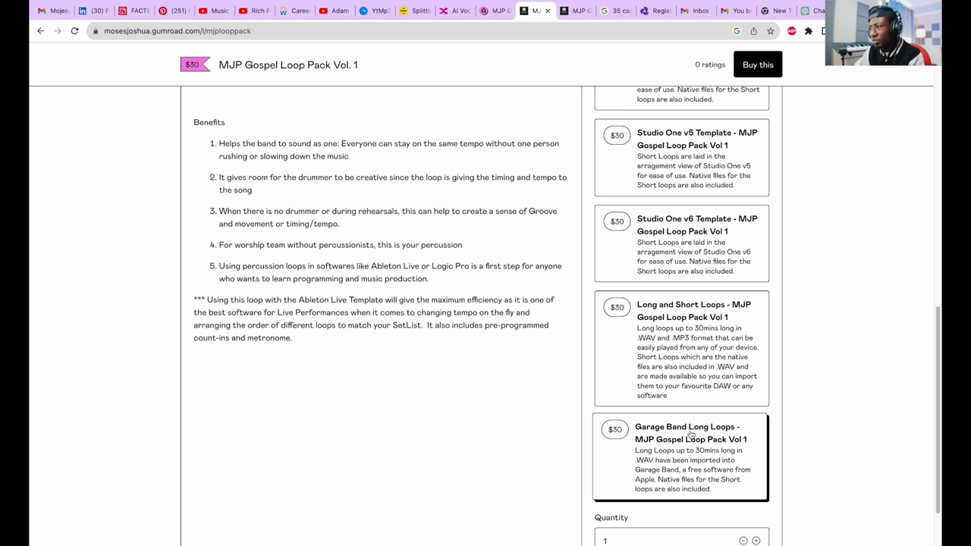
scroll(691, 436, "up", 4)
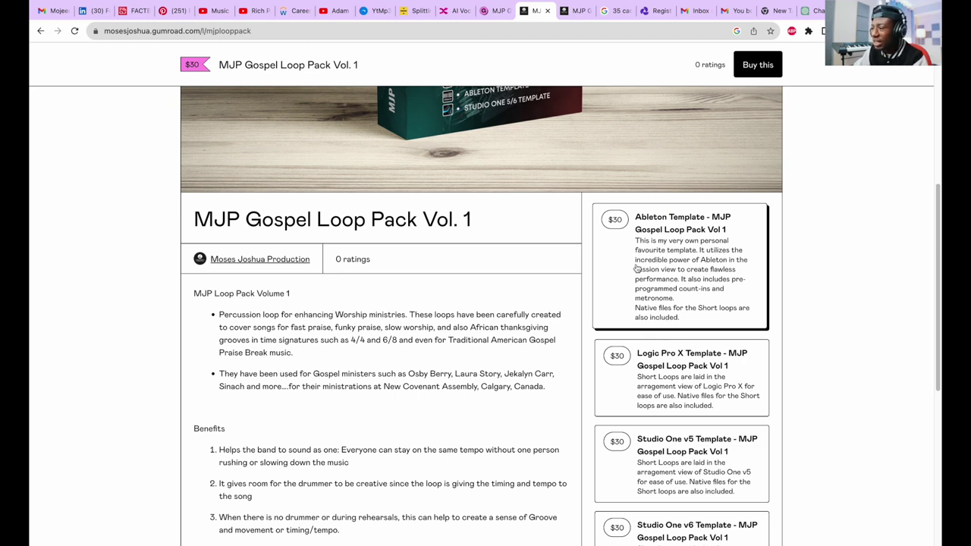
scroll(703, 300, "down", 3)
scroll(732, 377, "down", 3)
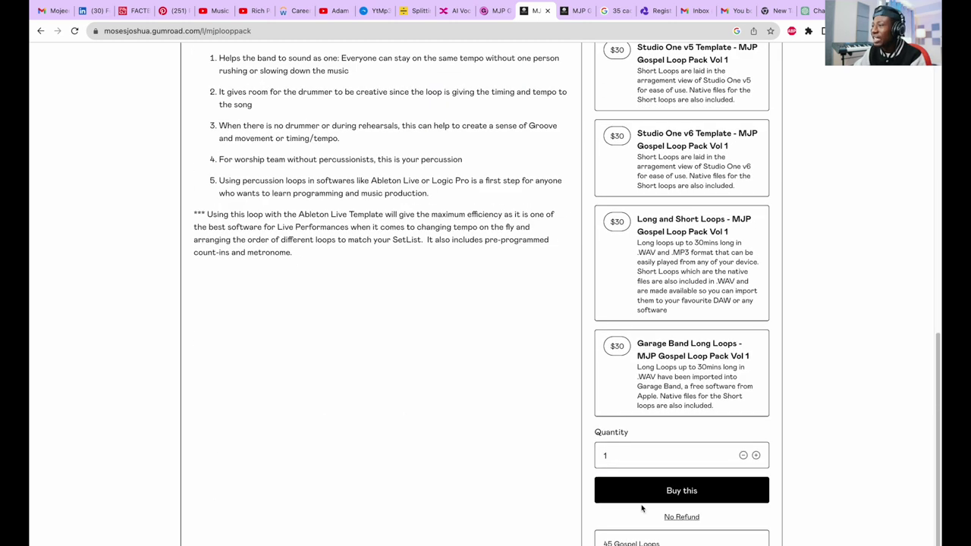
- Buy the Ableton Template edition and download 'MJP Gospel Loop Pack Vol 1 - Ableton Live 10 Suite.zip'
left_click(654, 448)
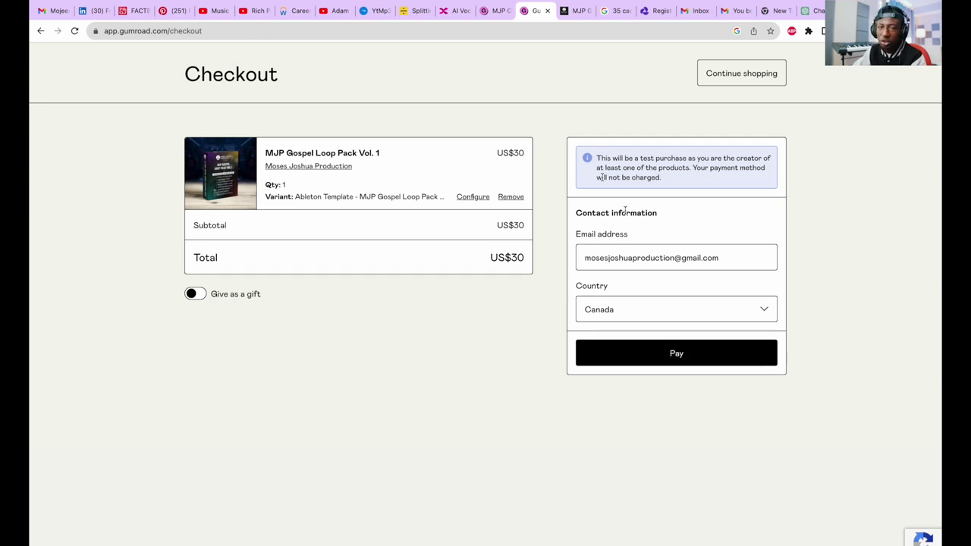
left_click(623, 351)
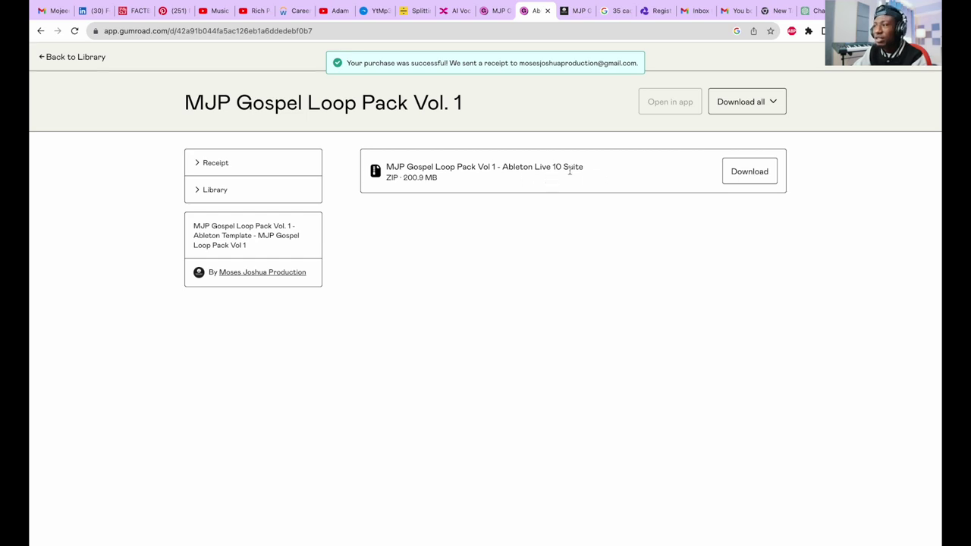
left_click(765, 178)
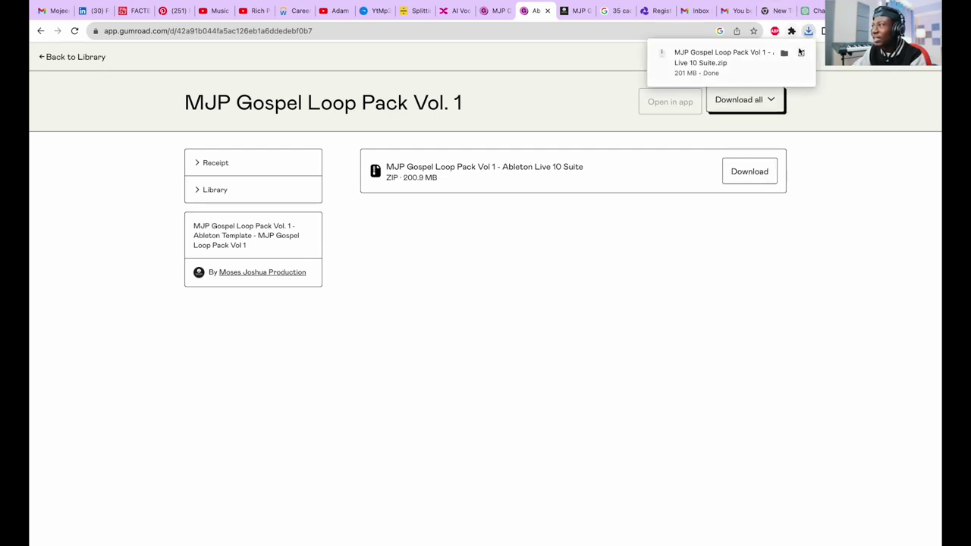
left_click(789, 56)
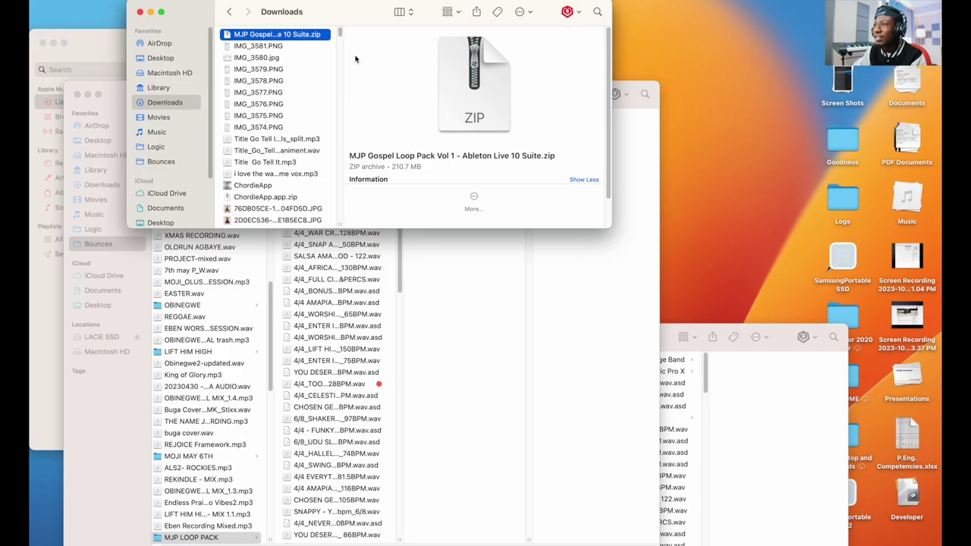
- Expand the Ableton Live 10 Suite zip in Downloads into a Live 10 Suite folder
right_click(292, 40)
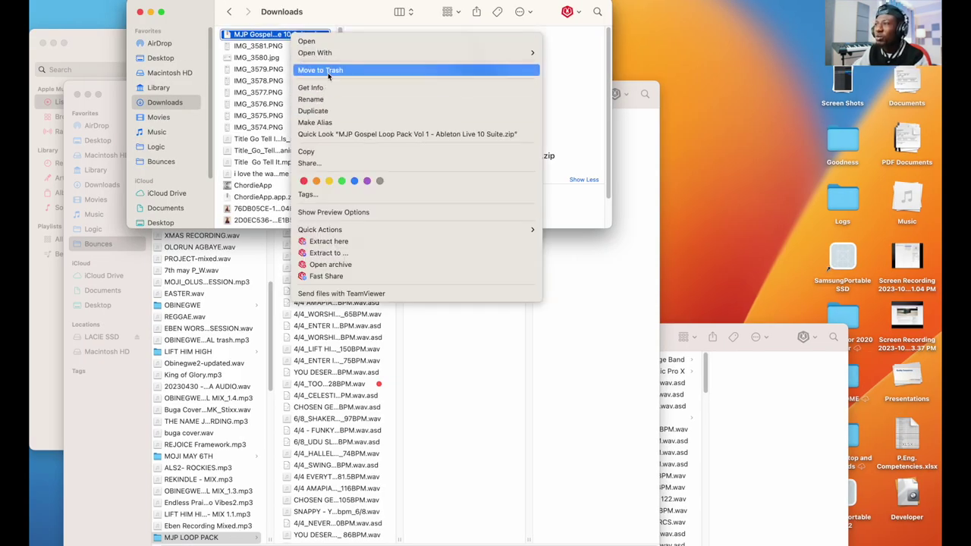
left_click(247, 40)
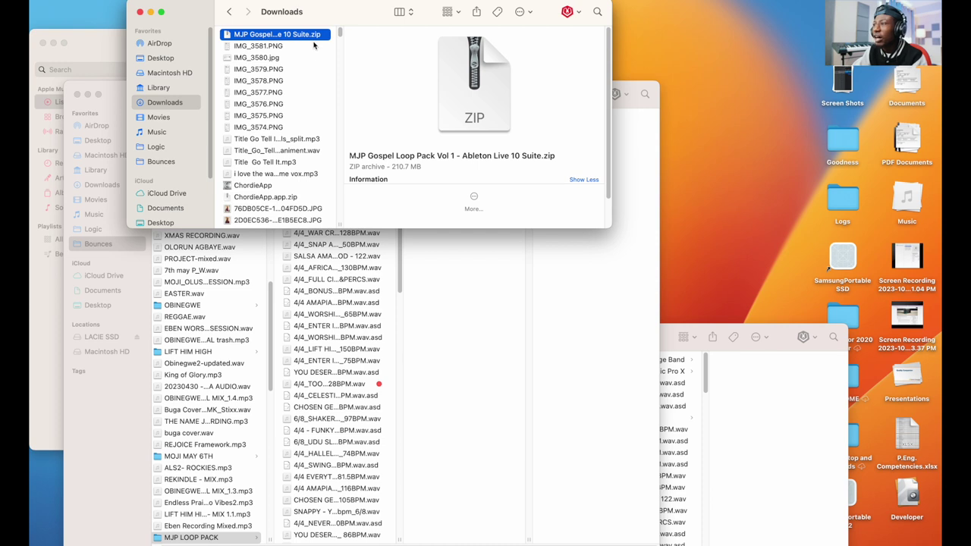
left_click_drag(322, 21, 327, 46)
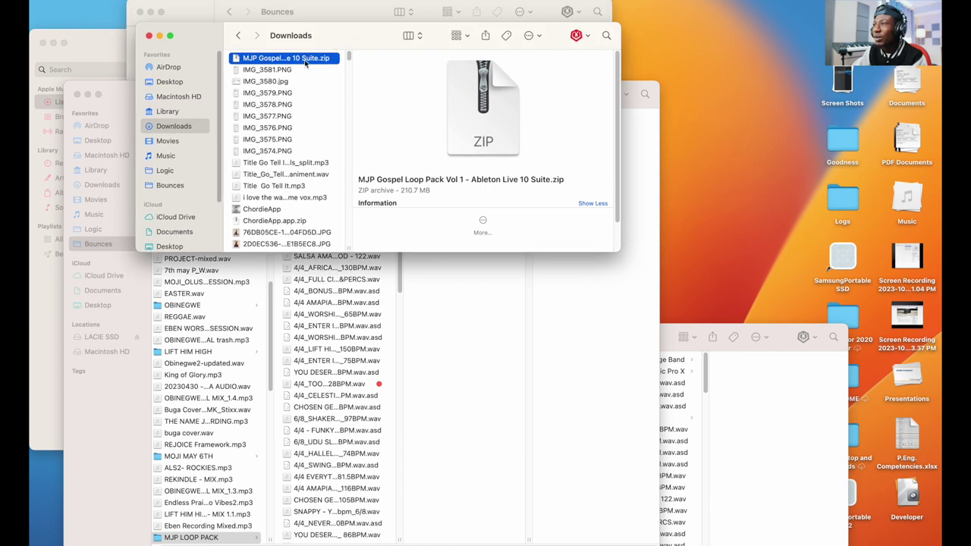
double_click(307, 61)
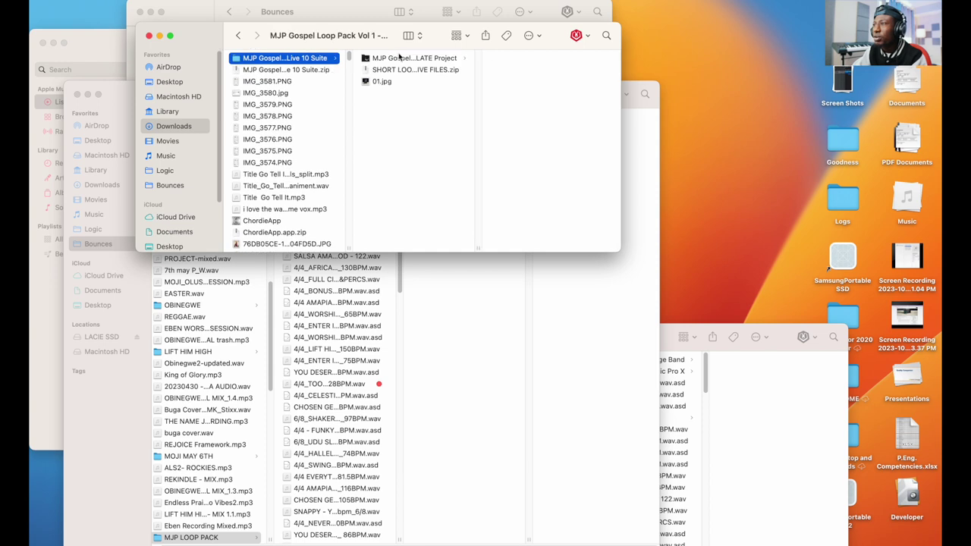
left_click_drag(358, 35, 325, 169)
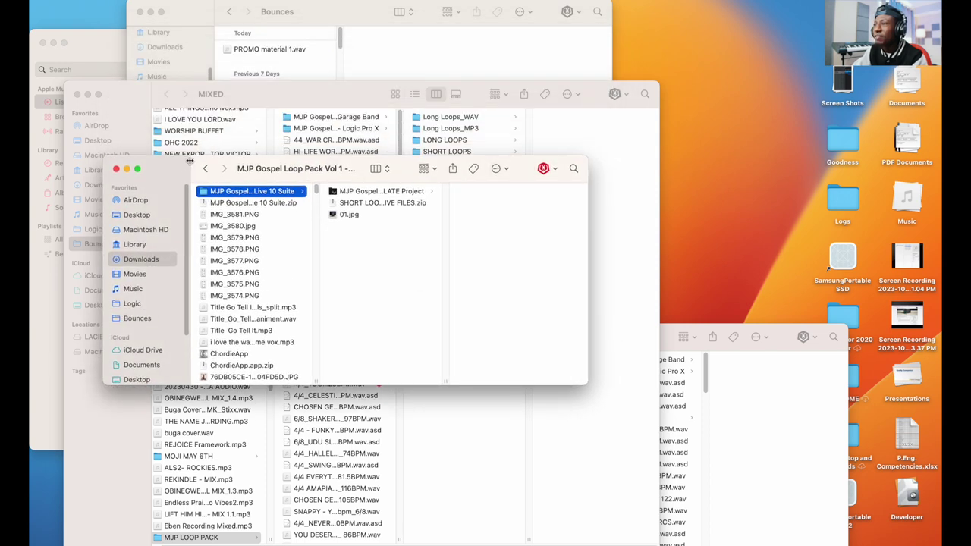
- Make the loop pack window full screen and extract SHORT LOOPS - NATIVE FILES.zip
left_click(137, 168)
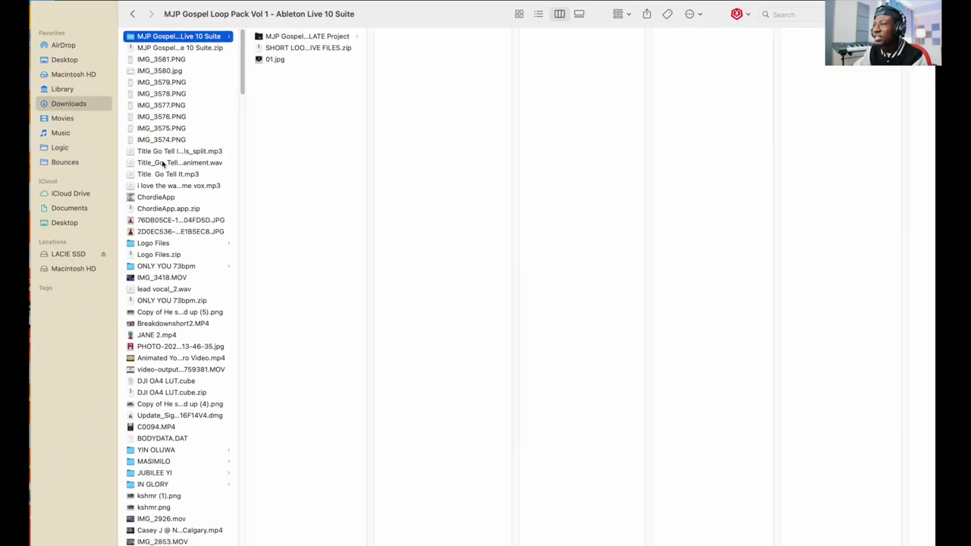
left_click(318, 35)
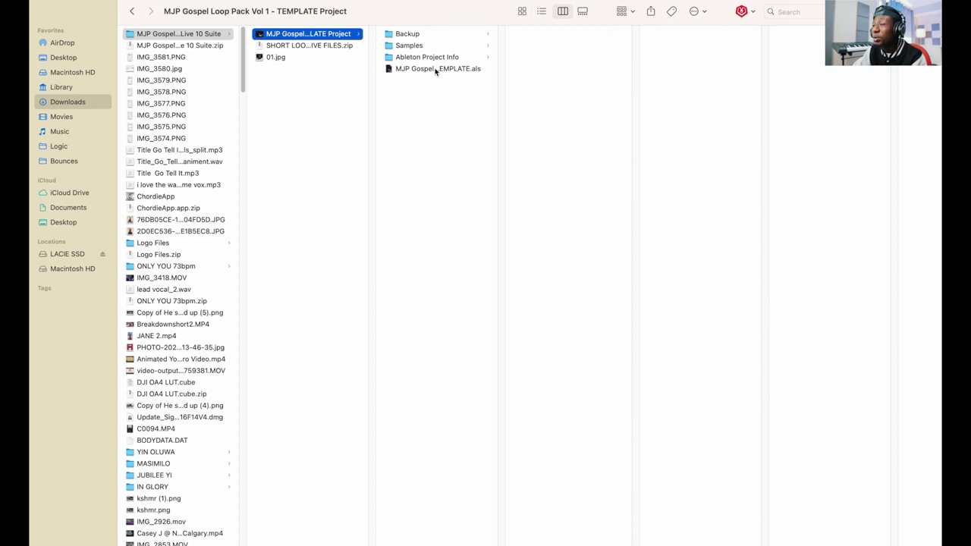
left_click(306, 49)
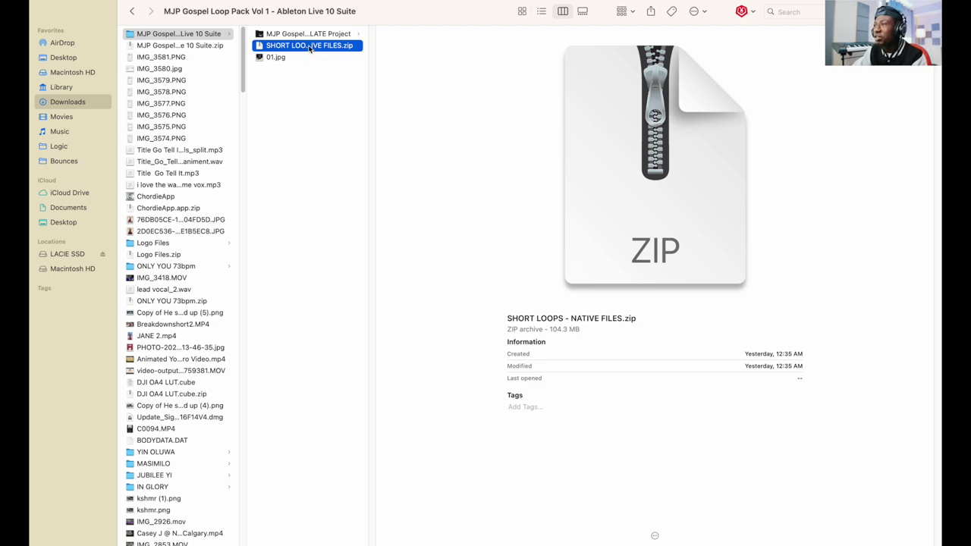
double_click(310, 47)
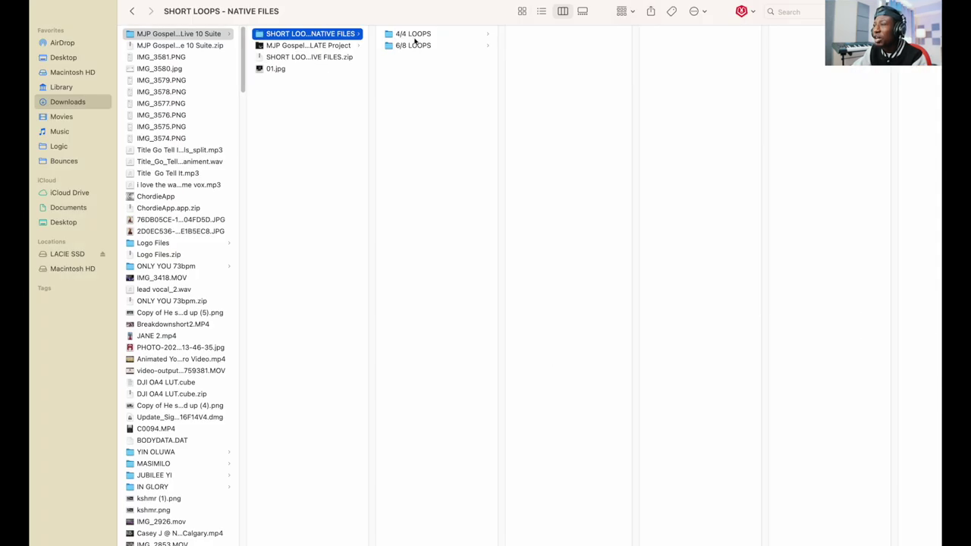
- Browse the 4/4 and 6/8 loop folders, then open the TEMPLATE.als set in Ableton Live
left_click(414, 36)
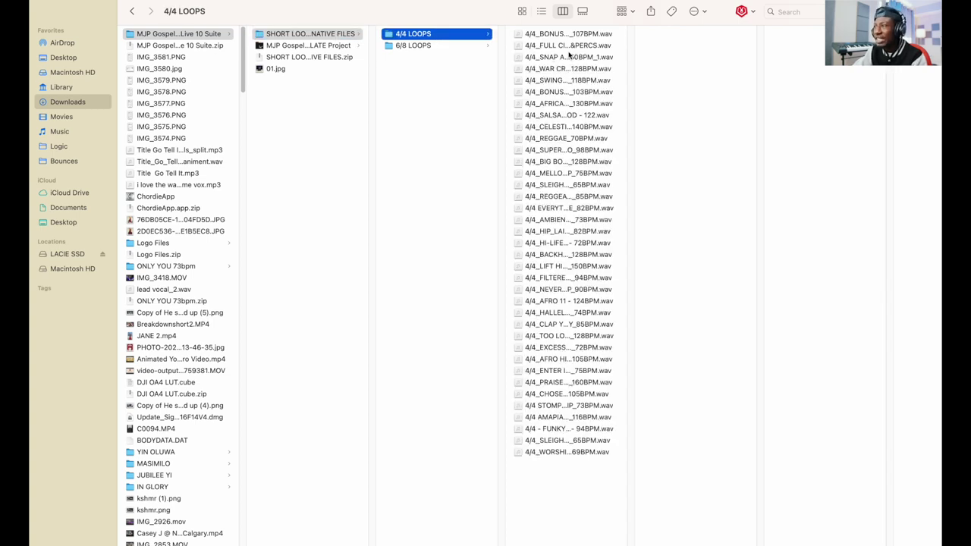
left_click(435, 51)
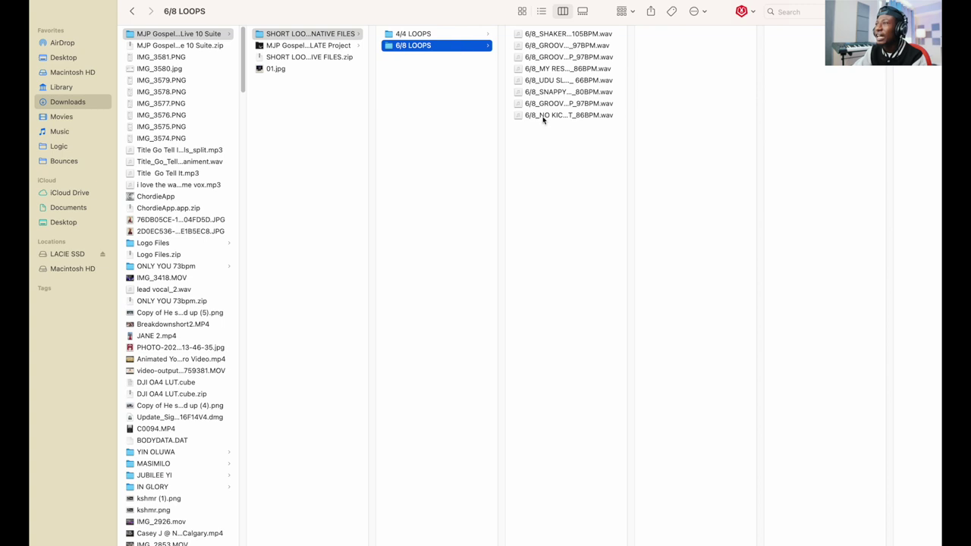
left_click(458, 37)
left_click(330, 49)
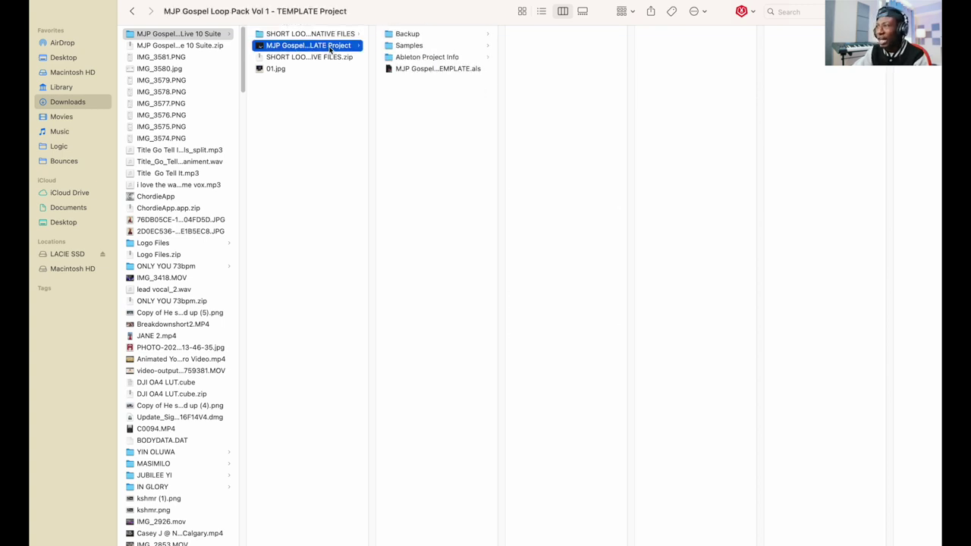
left_click(419, 72)
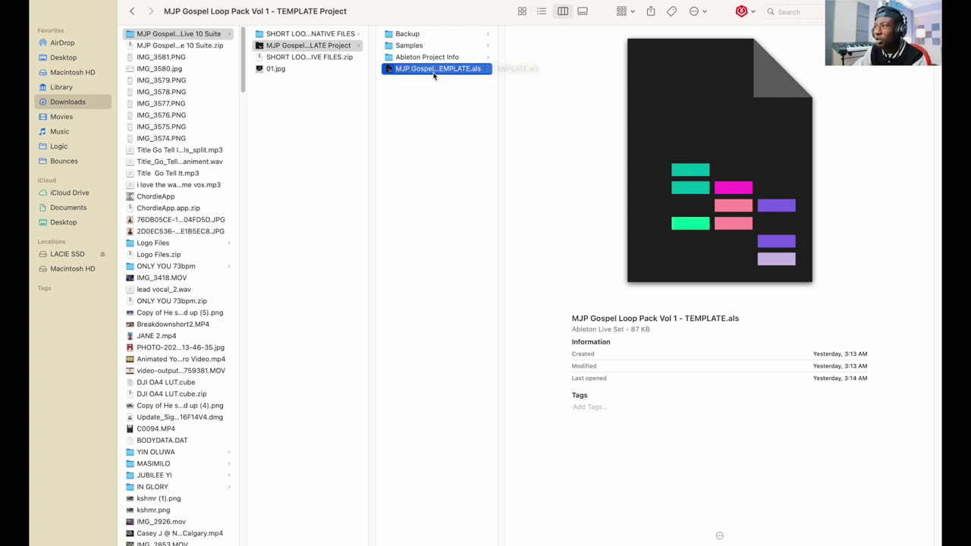
double_click(435, 70)
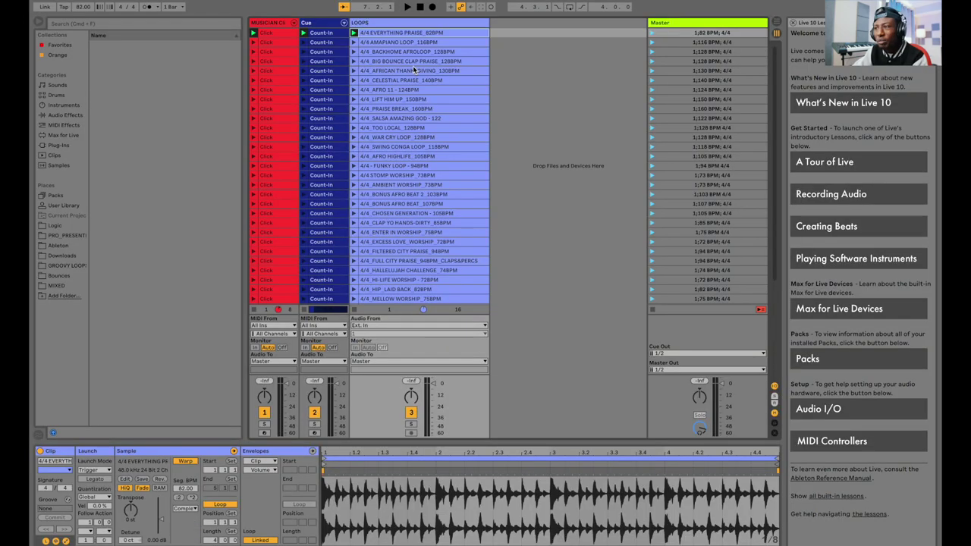
- Close the Live 10 Lessons panel and launch the first scene, the 82 BPM EVERYTHING PRAISE loop
scroll(569, 142, "down", 6)
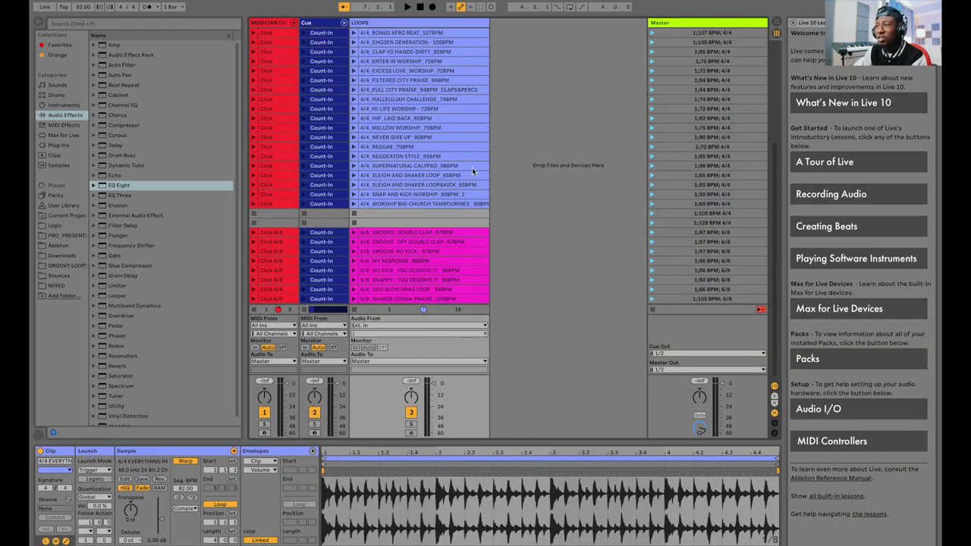
scroll(466, 183, "up", 6)
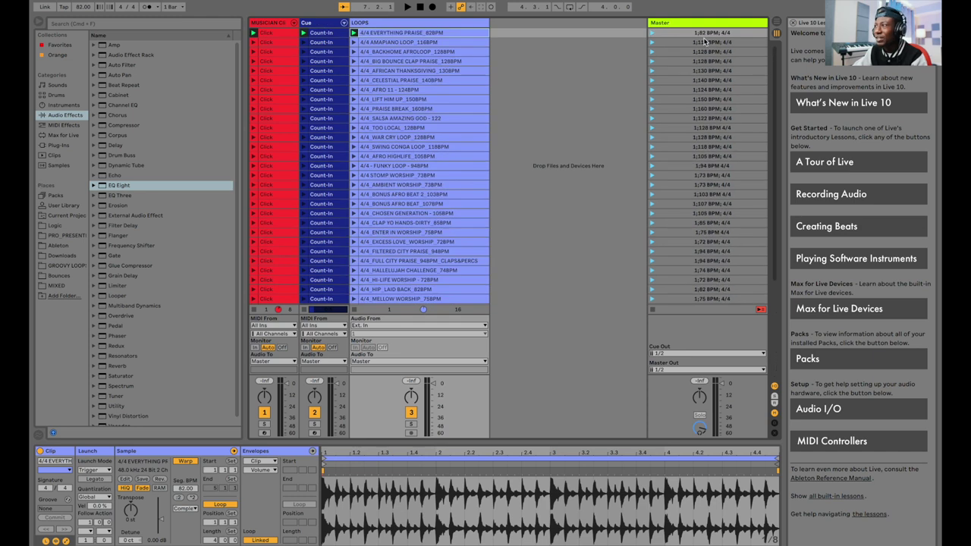
left_click(793, 23)
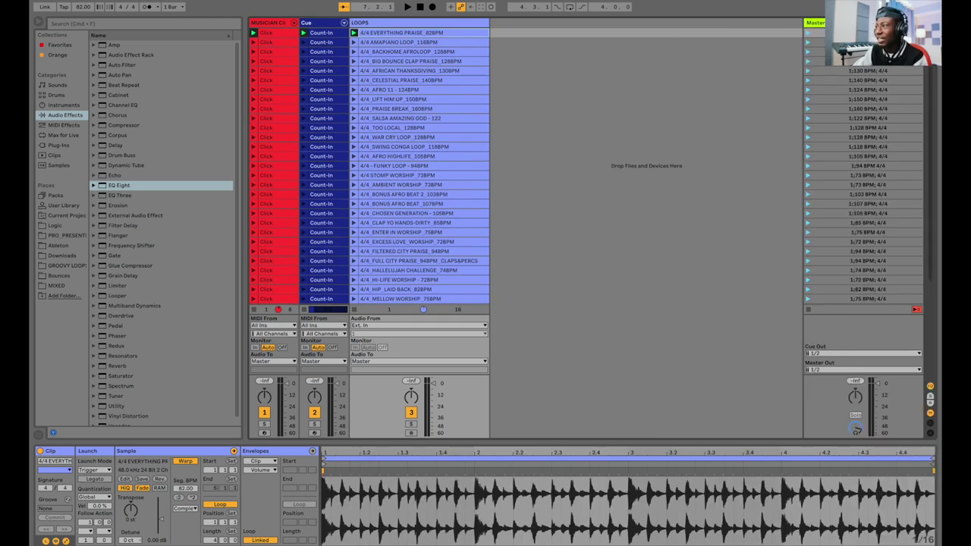
left_click(808, 33)
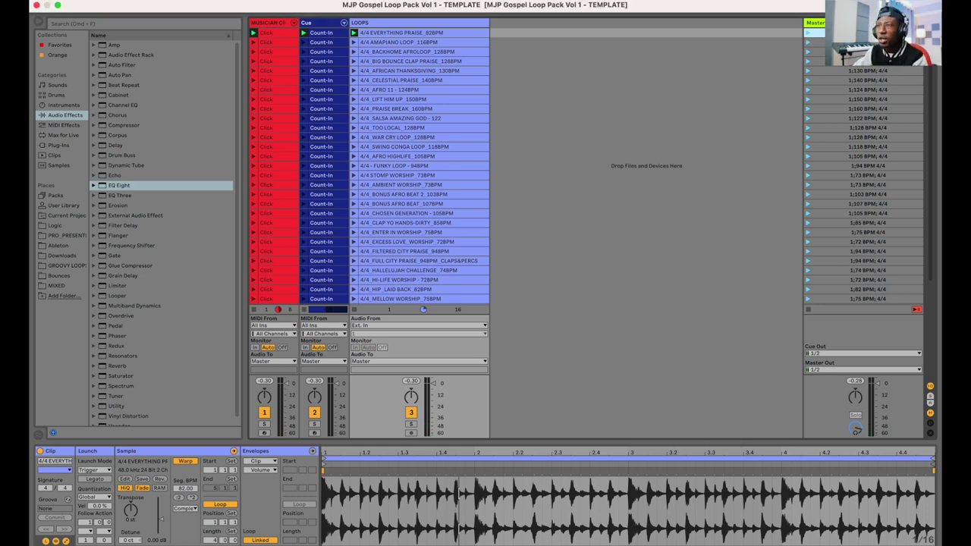
left_click(88, 2)
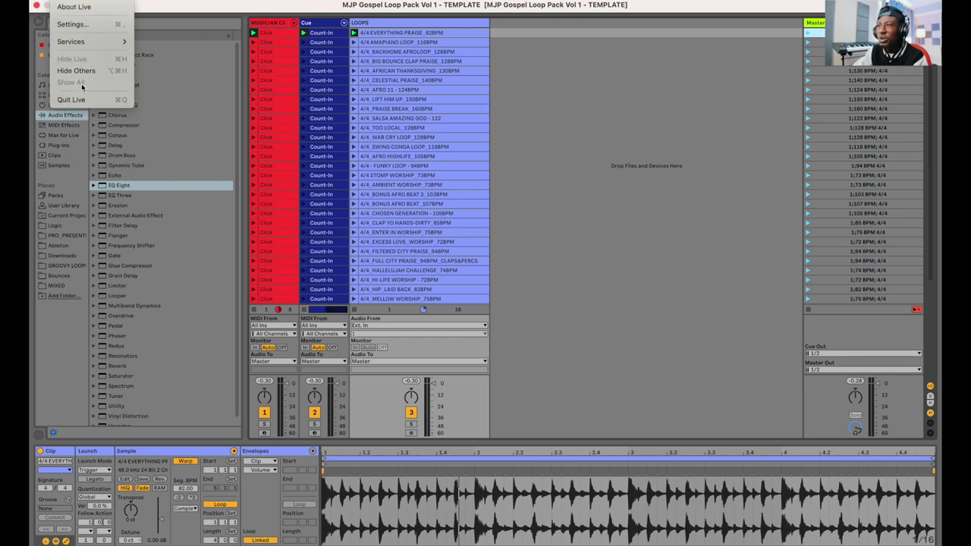
- Quit Ableton Live and return in Chrome to the $50 Total Package product page
left_click(71, 100)
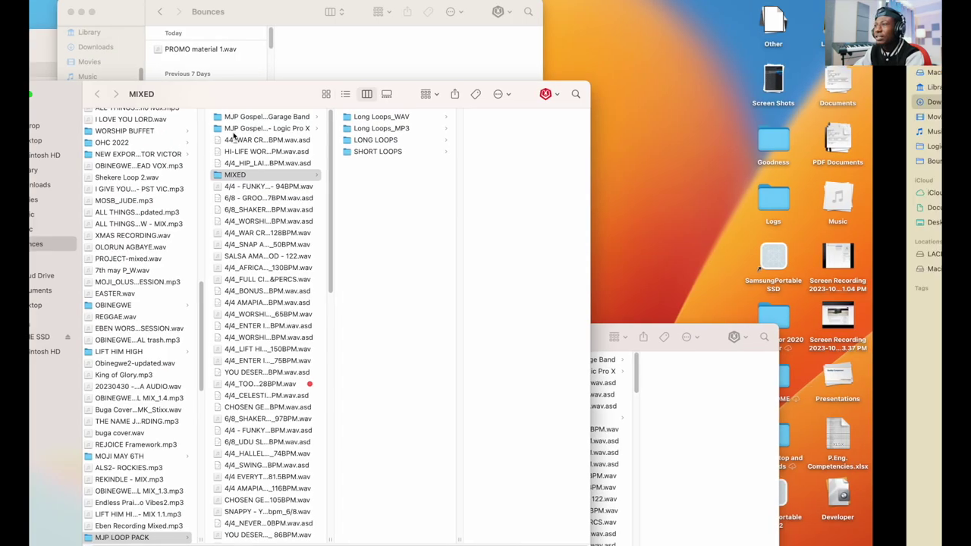
key("ctrl+Right")
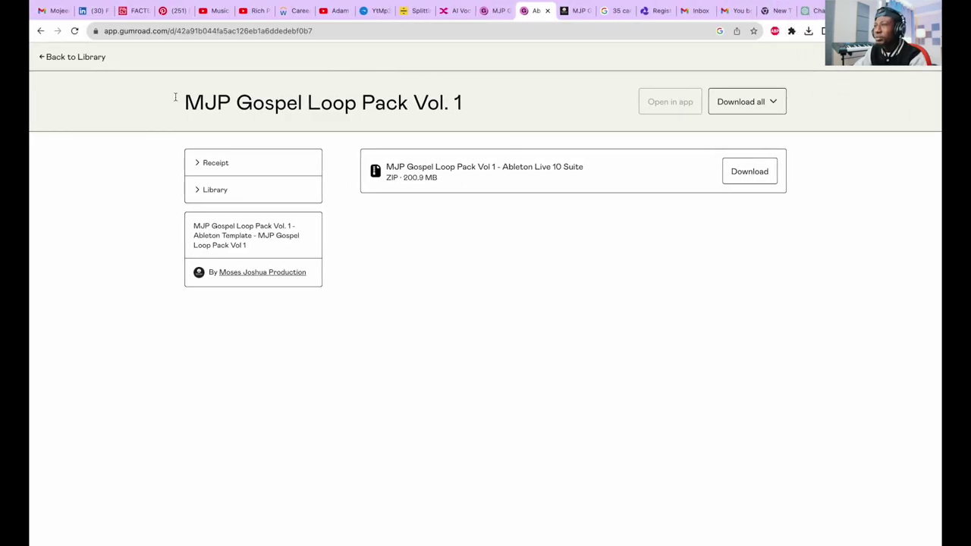
left_click(62, 60)
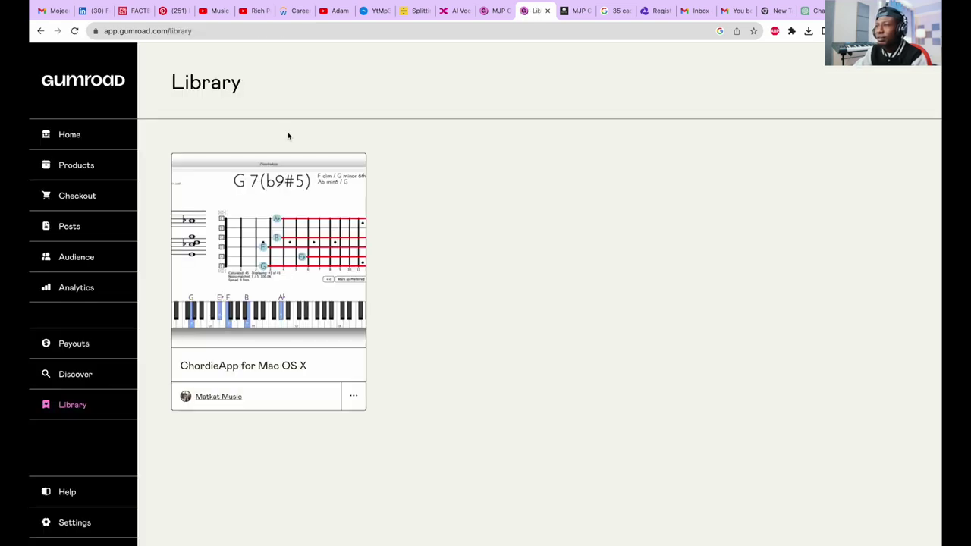
left_click(497, 12)
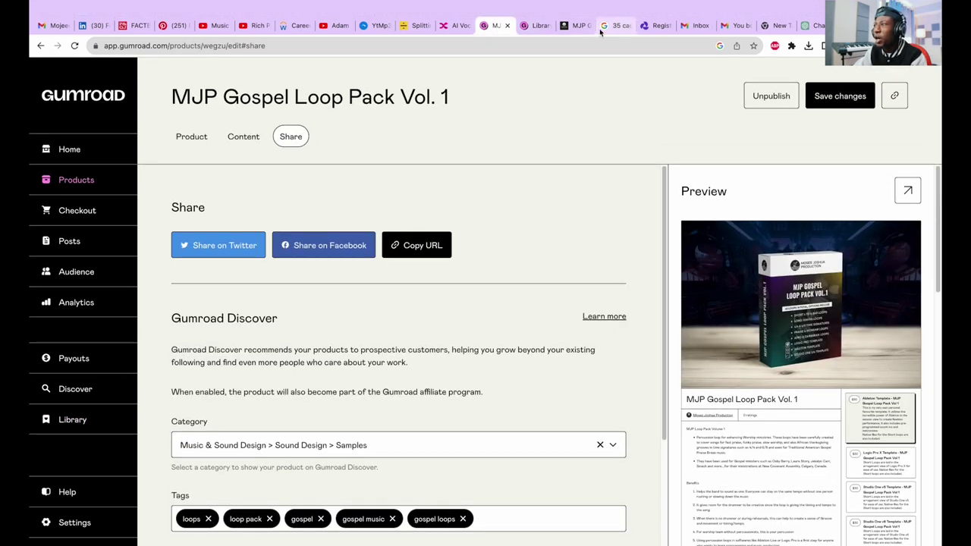
left_click(604, 11)
left_click(581, 29)
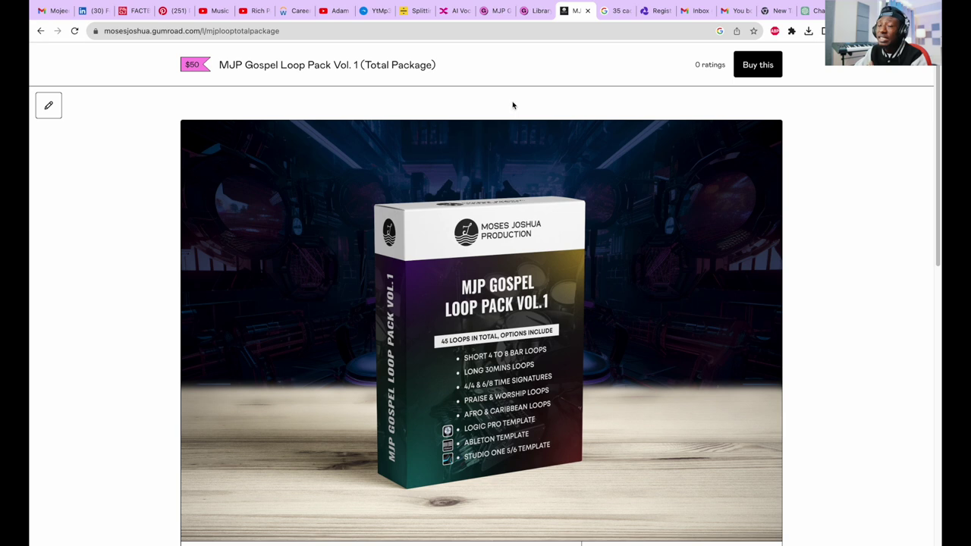
scroll(512, 105, "down", 10)
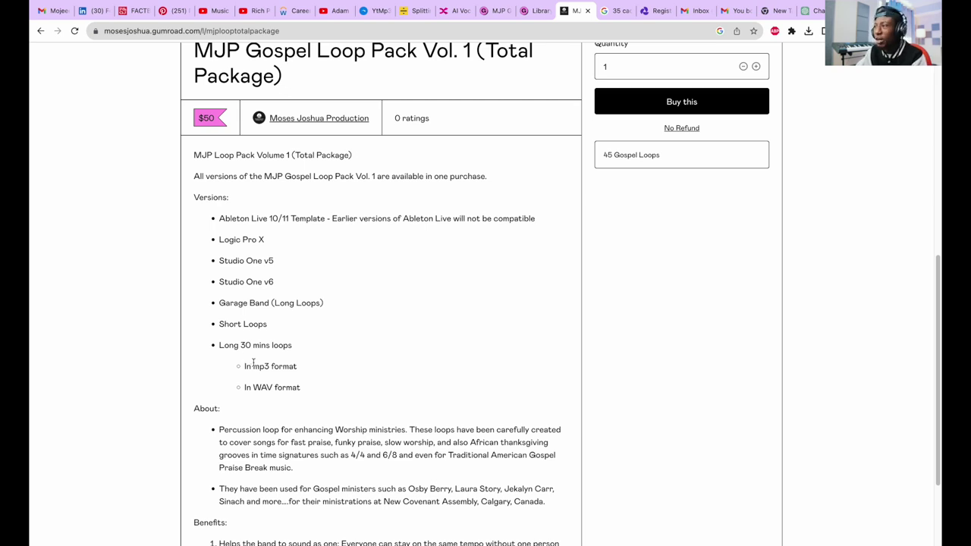
scroll(255, 361, "up", 6)
scroll(570, 256, "down", 8)
scroll(597, 239, "up", 3)
scroll(596, 240, "up", 3)
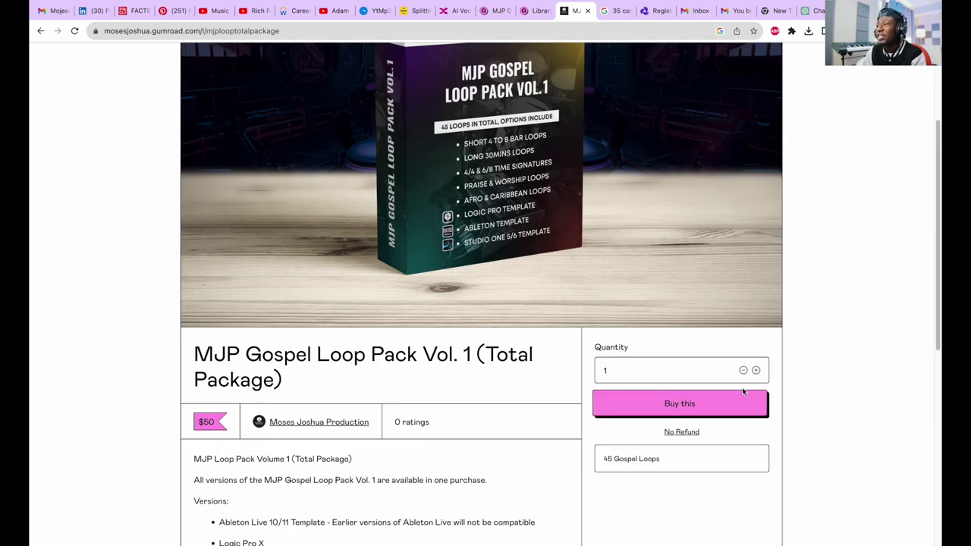
scroll(546, 438, "down", 3)
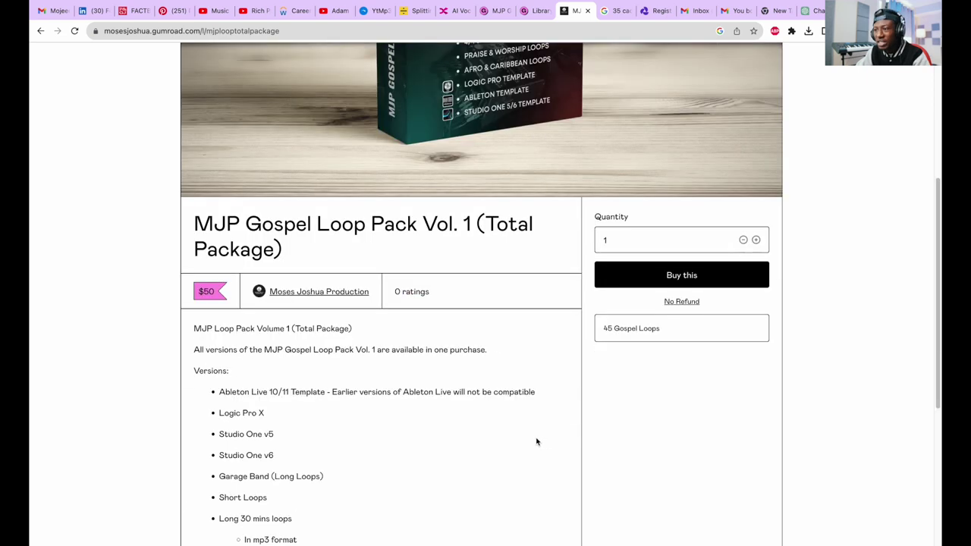
left_click(628, 279)
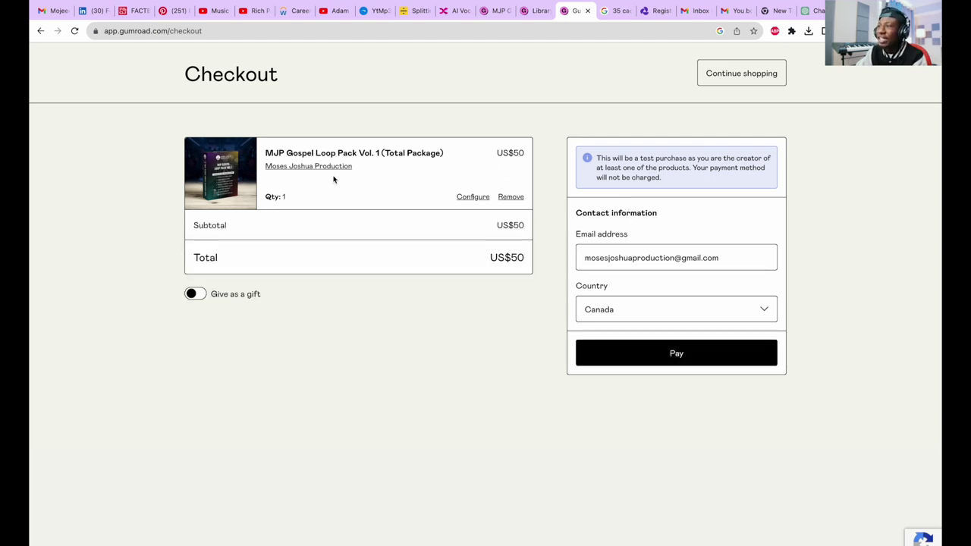
- Pay for the Total Package order at checkout
left_click(617, 351)
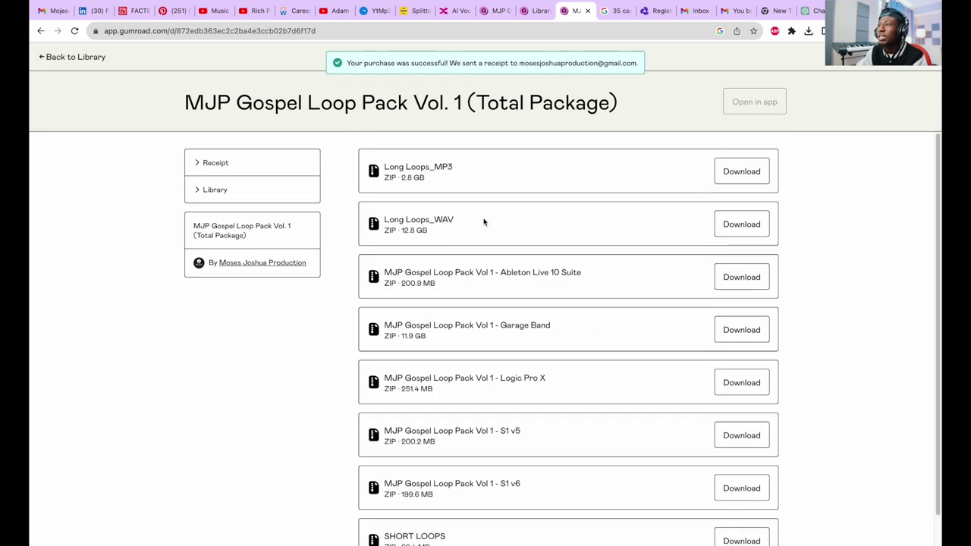
- Download the 251.4 MB Logic Pro X ZIP from the Total Package download list
scroll(650, 267, "down", 2)
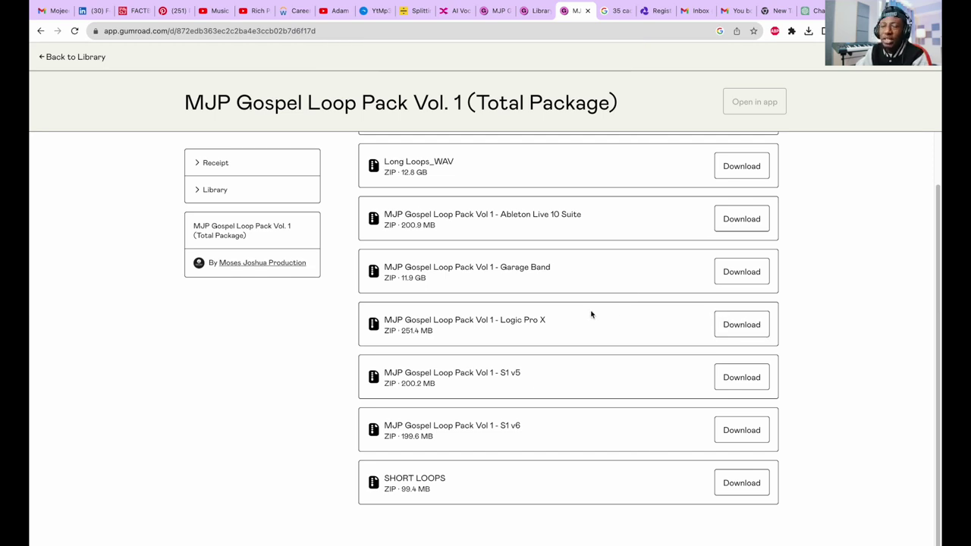
left_click(735, 326)
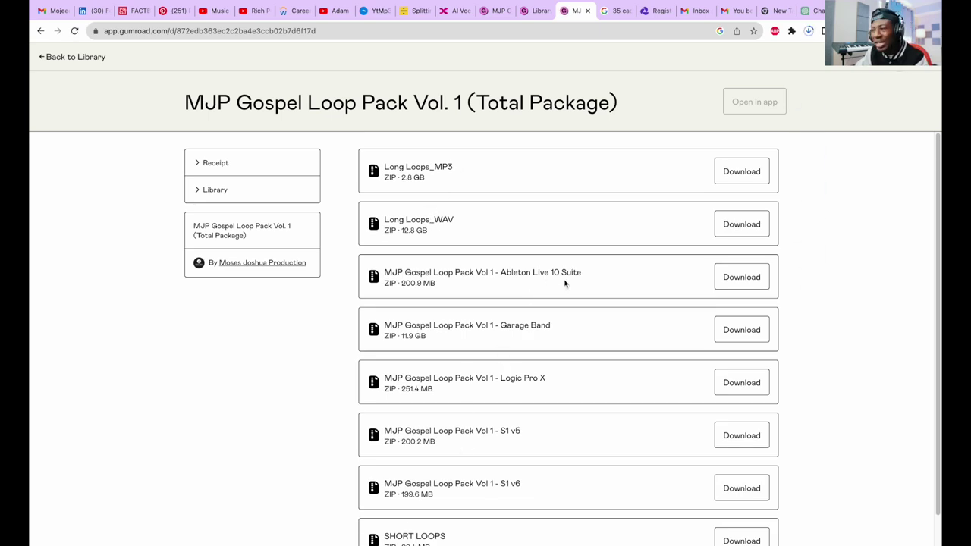
scroll(535, 292, "down", 2)
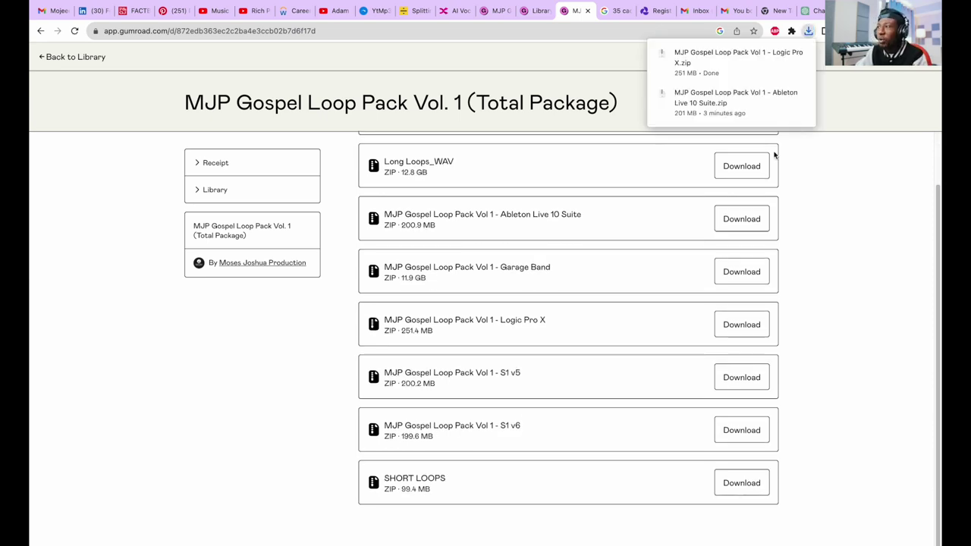
- Unzip 'MJP Gospel Loop Pack Vol 1 - Logic Pro X.zip' in Finder and open its project in Logic Pro
mouse_move(784, 54)
left_click(785, 55)
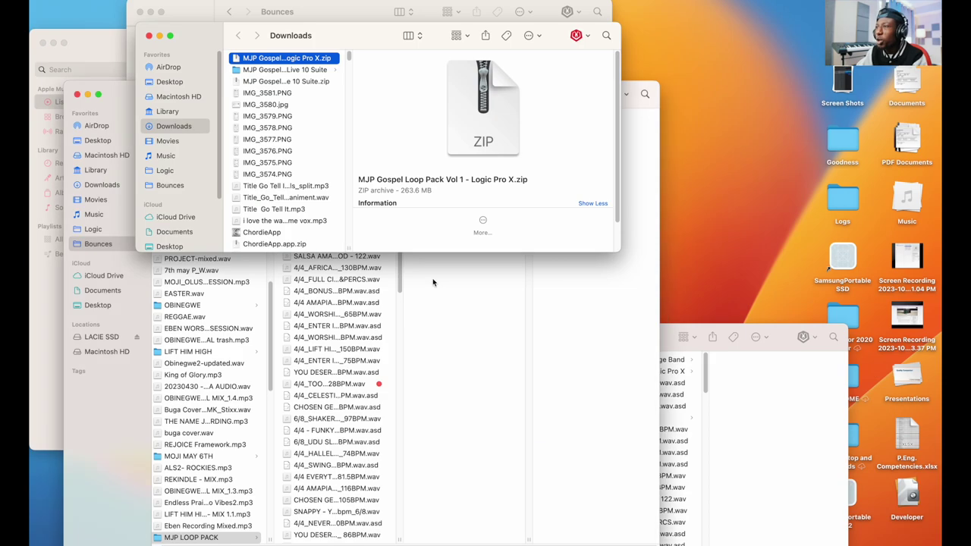
right_click(270, 61)
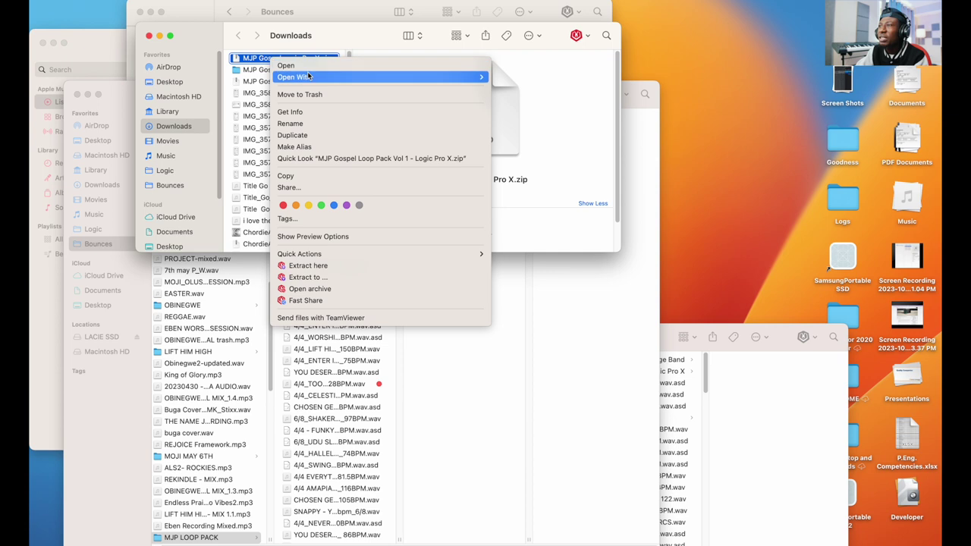
left_click(265, 62)
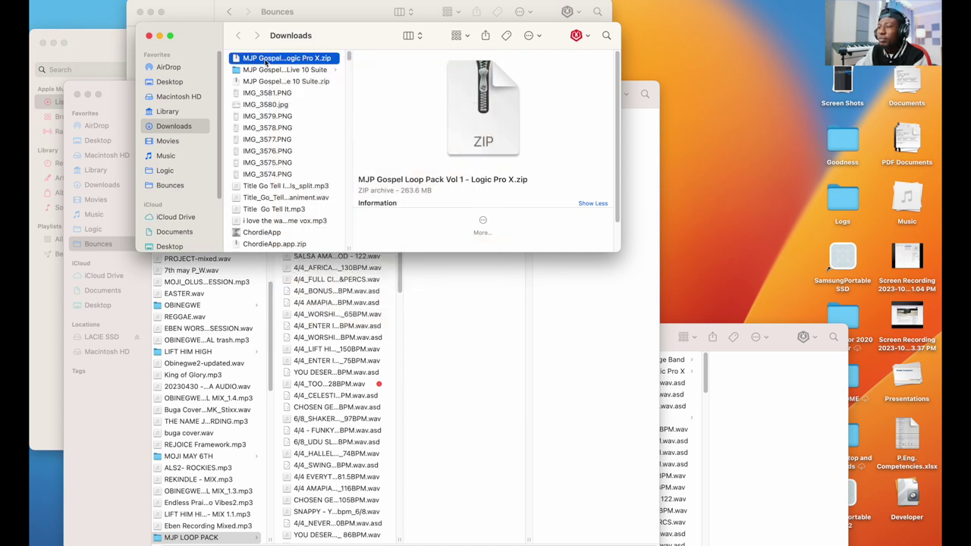
double_click(265, 61)
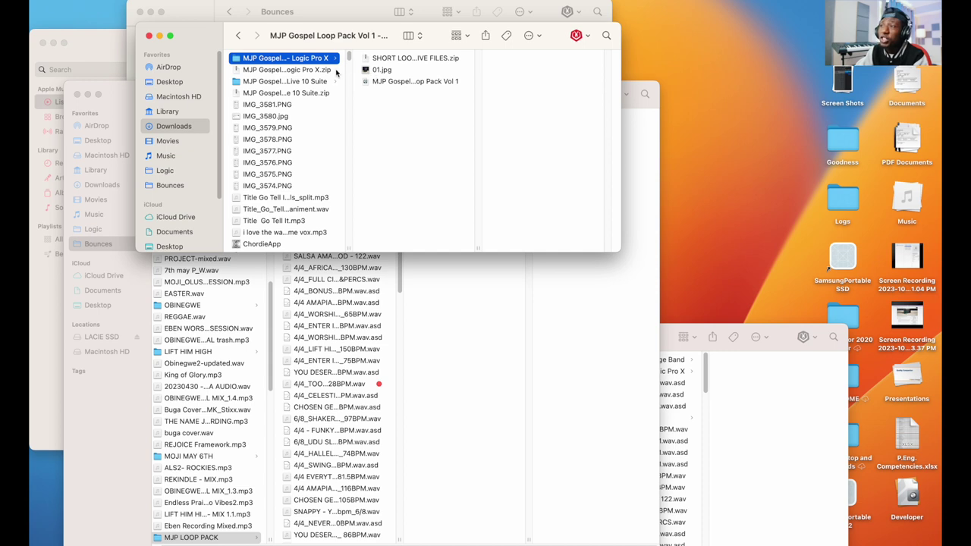
left_click(393, 82)
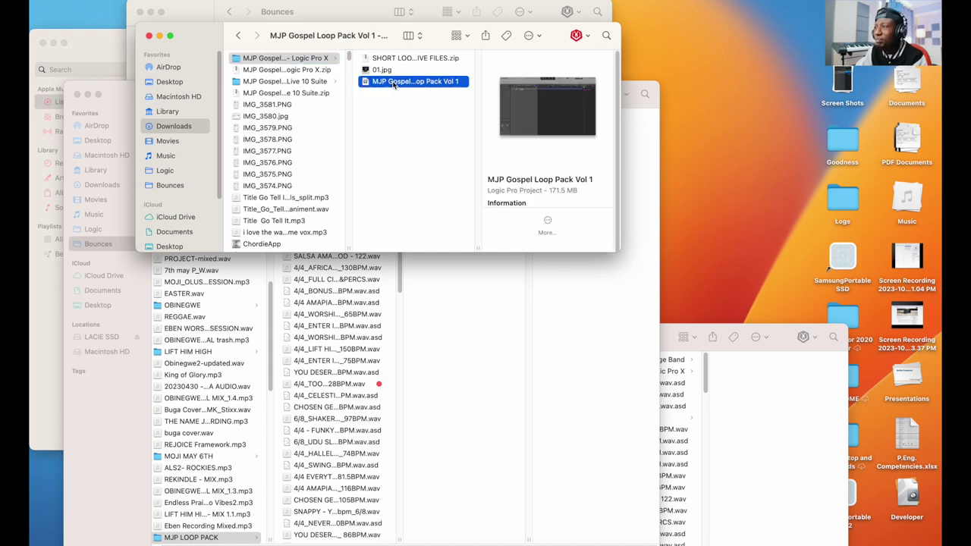
double_click(393, 84)
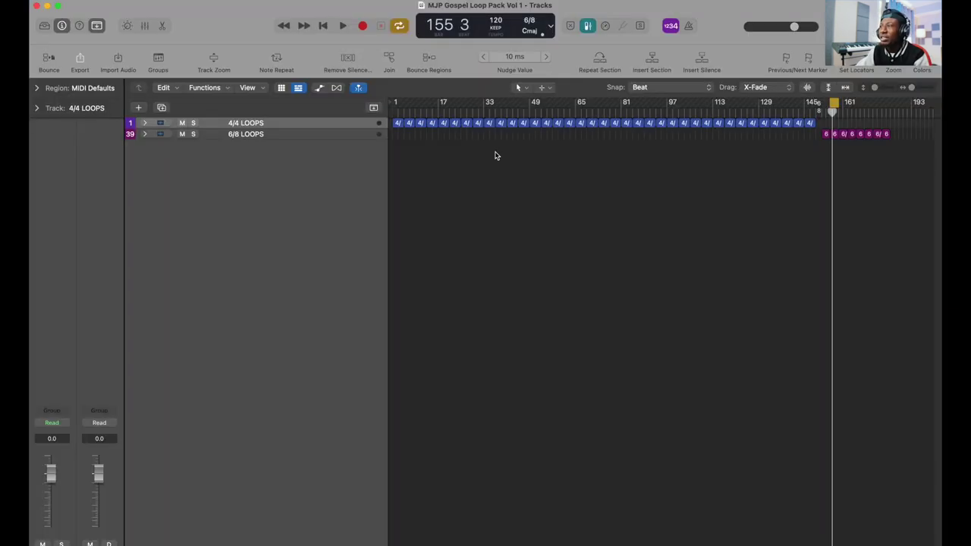
- Expand the 4/4 LOOPS folder track and play the loops from bar 1
left_click(144, 123)
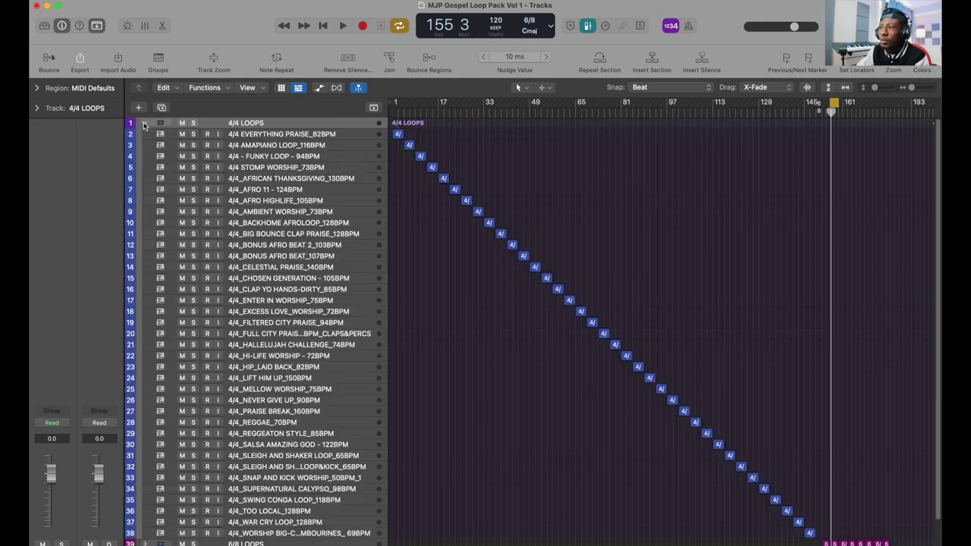
scroll(534, 186, "down", 1)
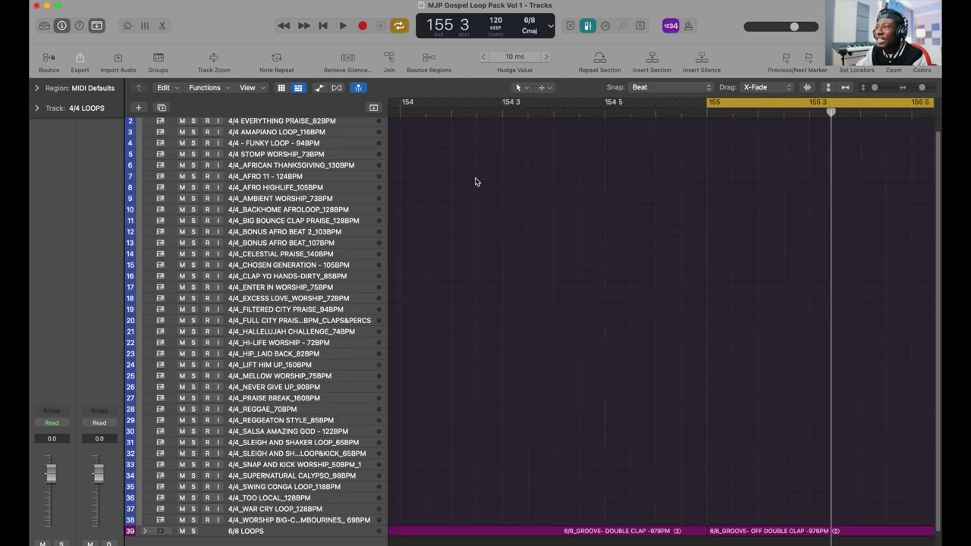
left_click(399, 109)
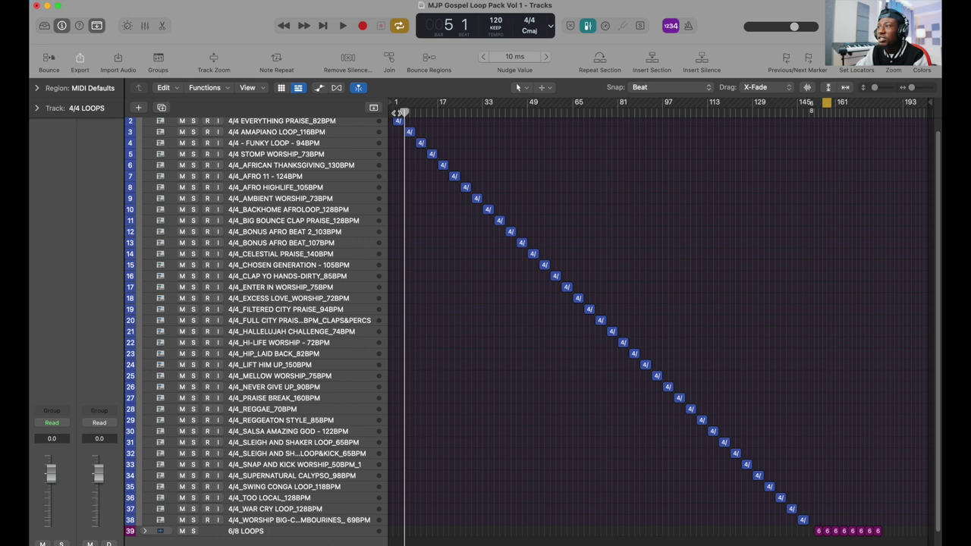
key("space")
key("space")
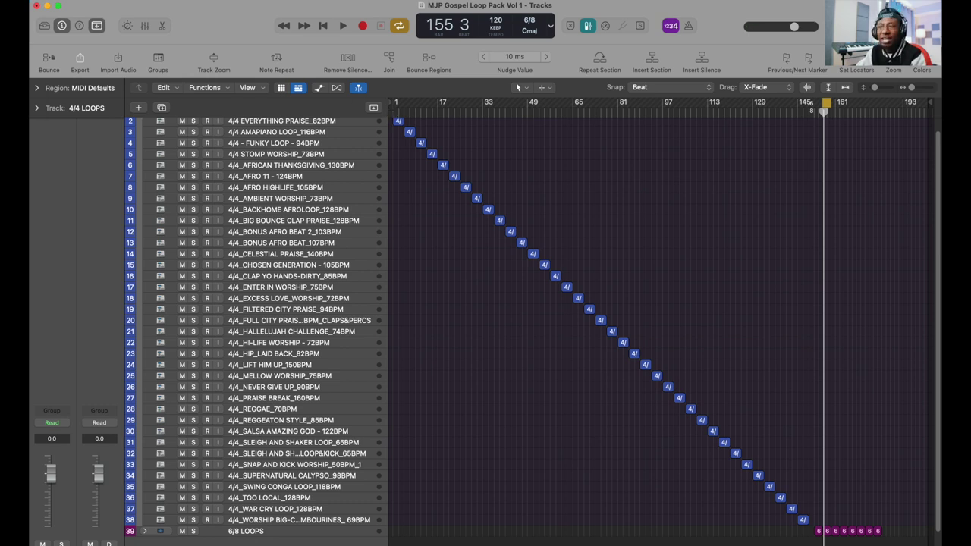
left_click(72, 3)
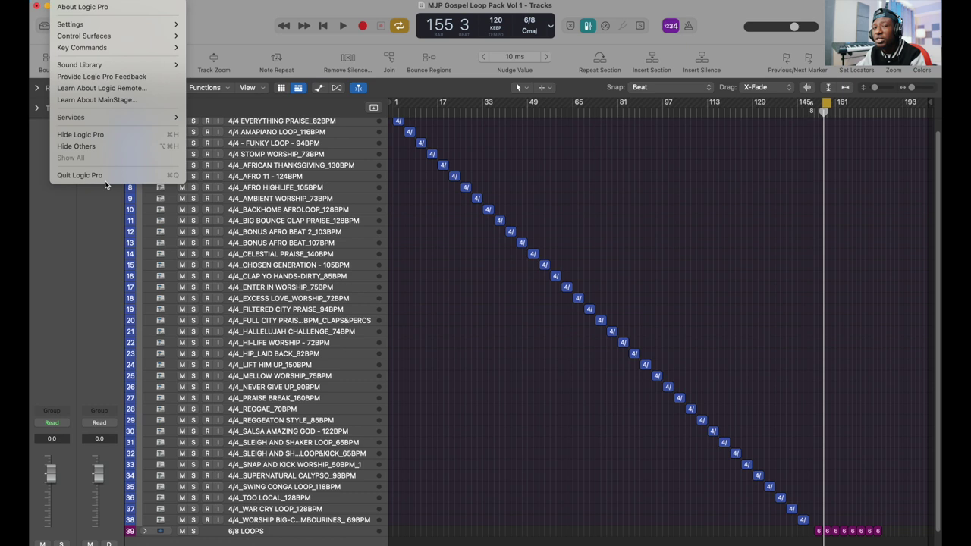
- Quit Logic Pro and choose Don't Save for the MJP Gospel Loop Pack Vol 1 project
left_click(65, 175)
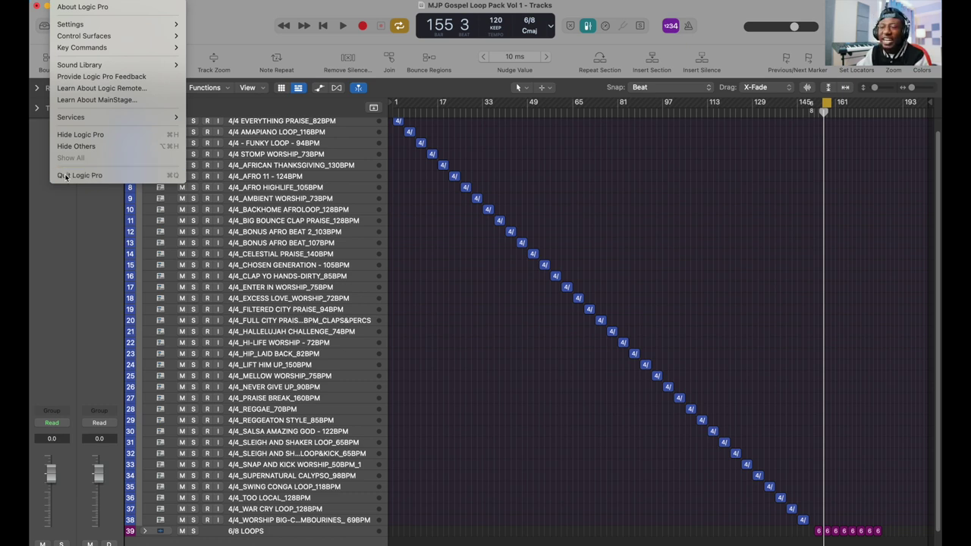
left_click(458, 235)
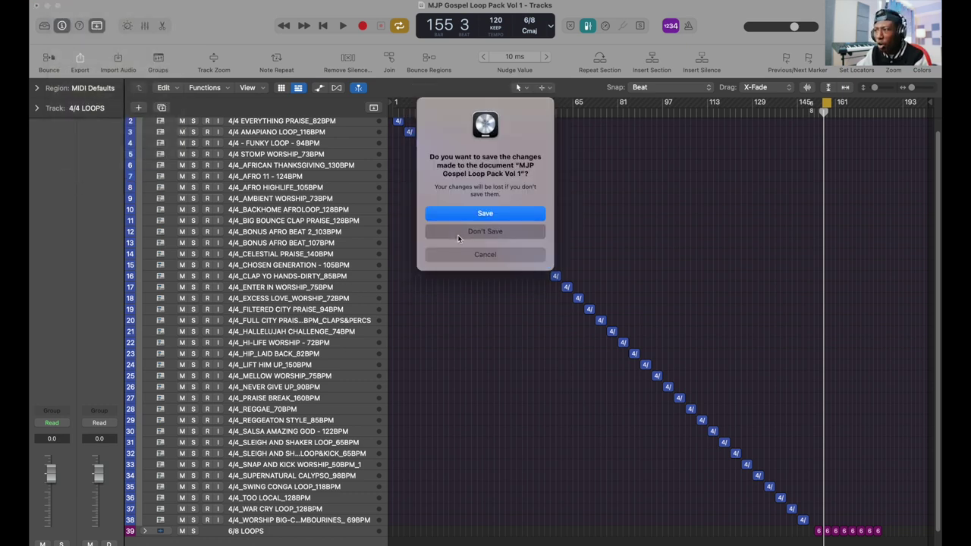